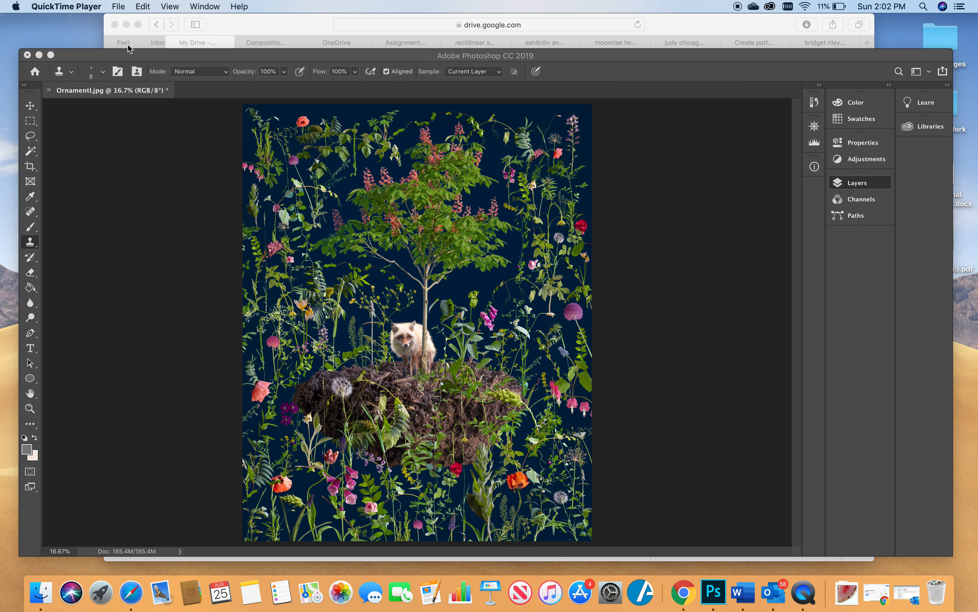
Create an 8 x 10 inch, 240 ppi RGB document named "Pattern-" plus the author's first name, and return to the OrnamentI.jpg image.
left_click(126, 53)
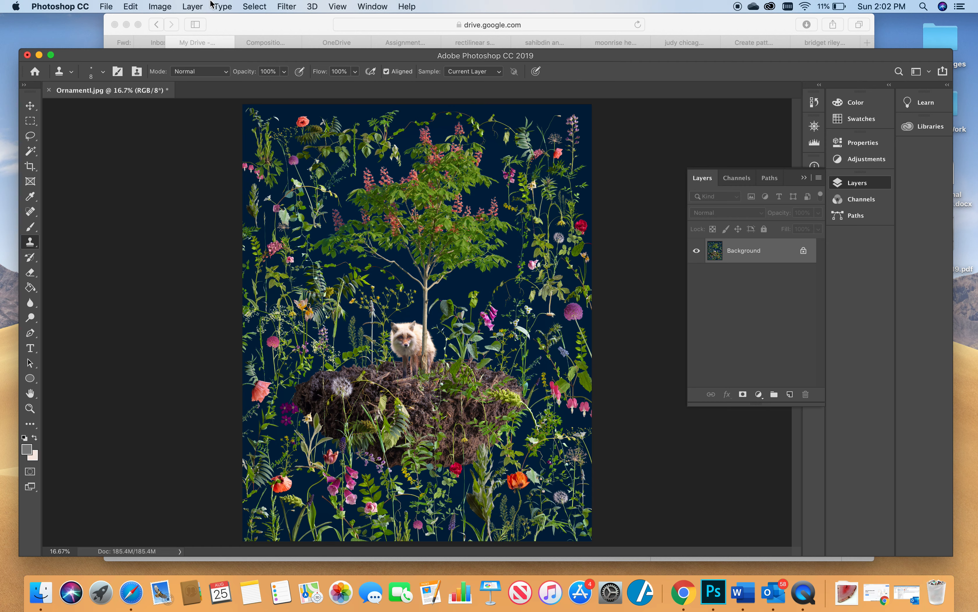
left_click(106, 6)
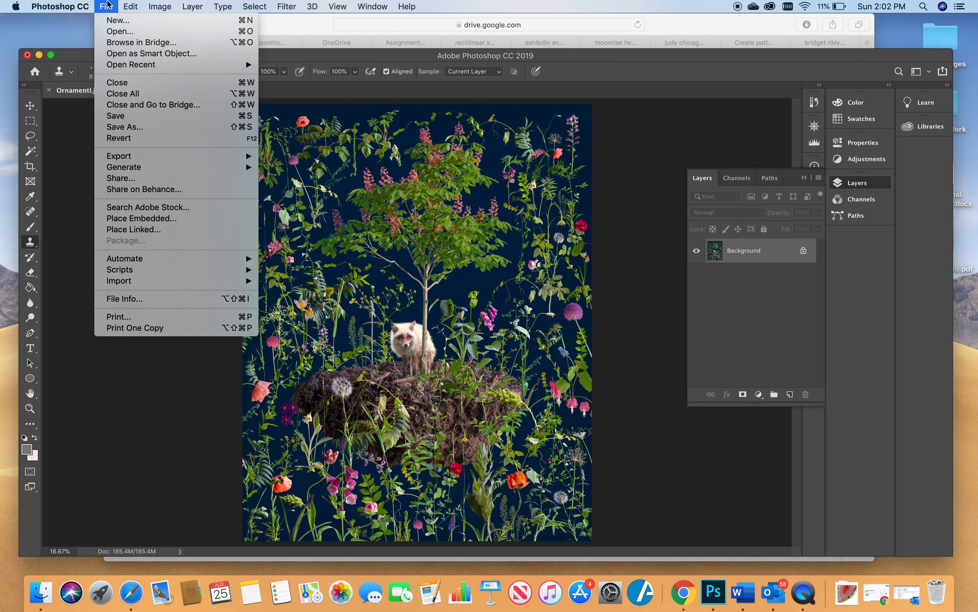
left_click(108, 20)
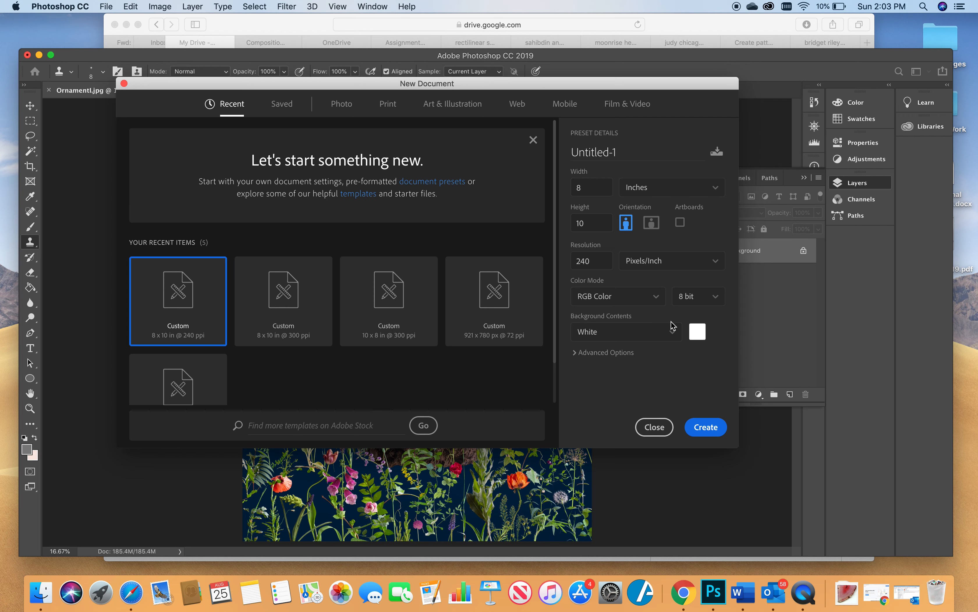
left_click(596, 148)
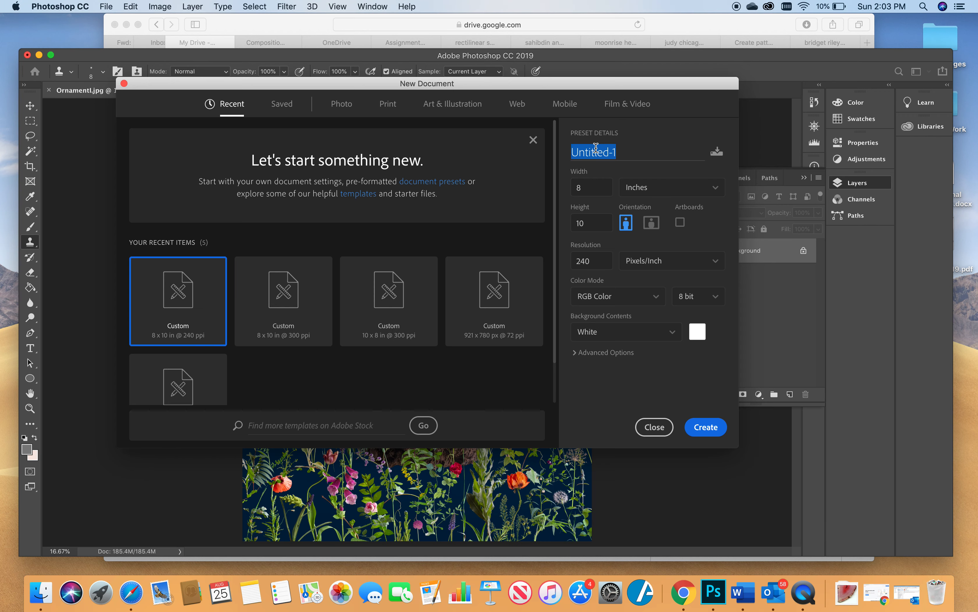
type("Patter")
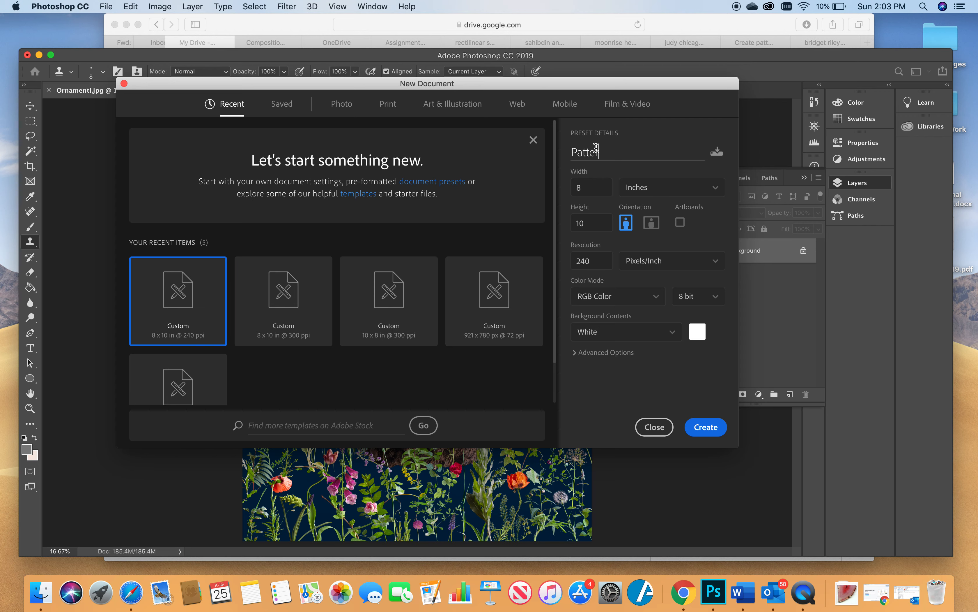
type("n-Barrie")
left_click(714, 433)
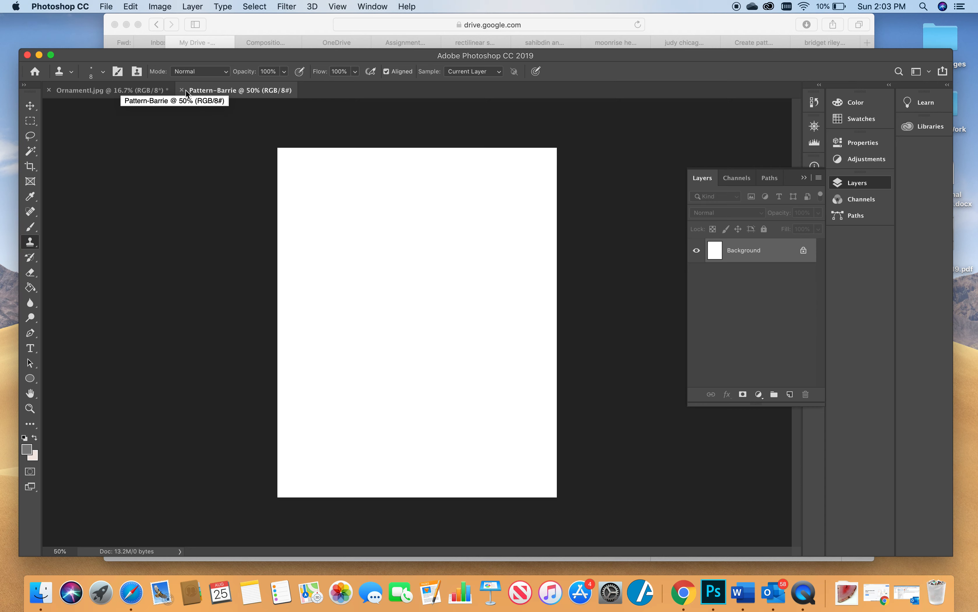
left_click(109, 88)
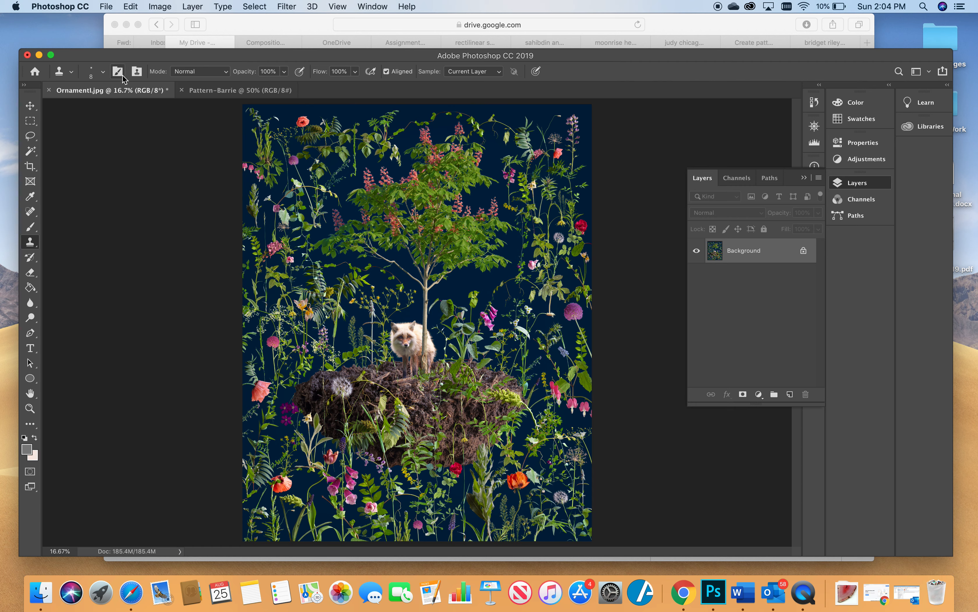
left_click(34, 125)
right_click(35, 125)
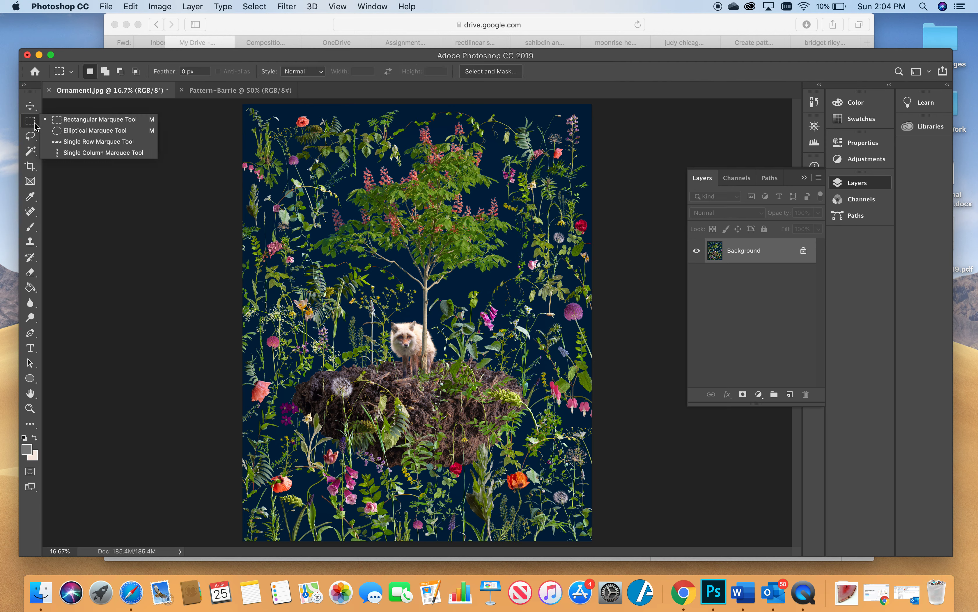
left_click(79, 122)
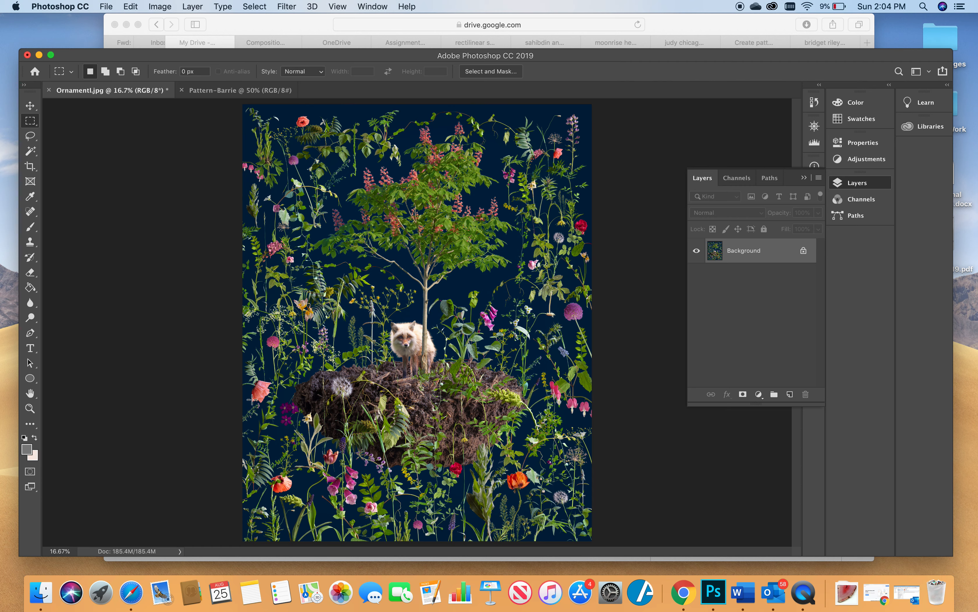
left_click_drag(235, 446, 365, 560)
key("super+d")
Check the pixel dimensions, print size and resolution of the OrnamentI.jpg image without altering them.
left_click(167, 5)
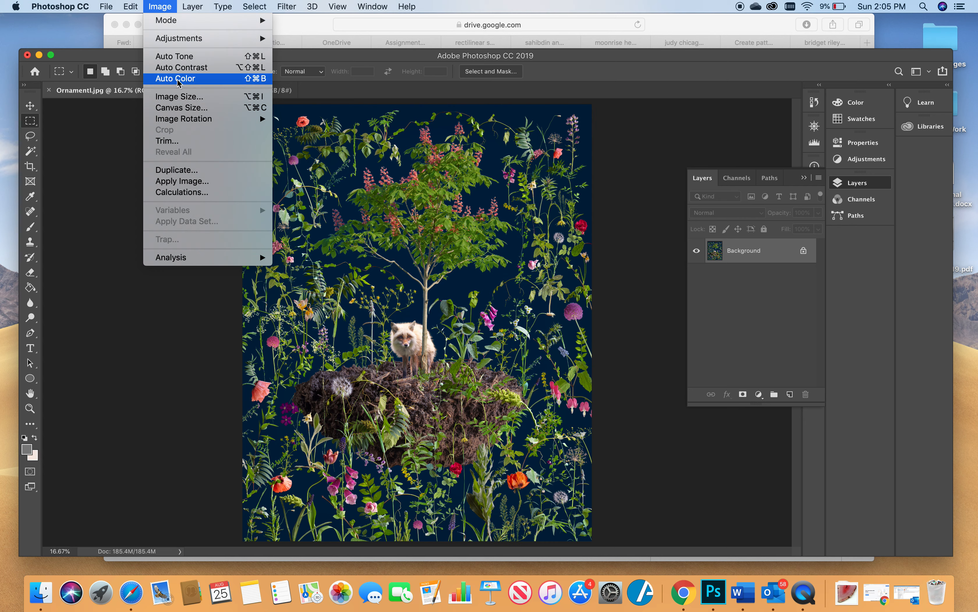
left_click(182, 97)
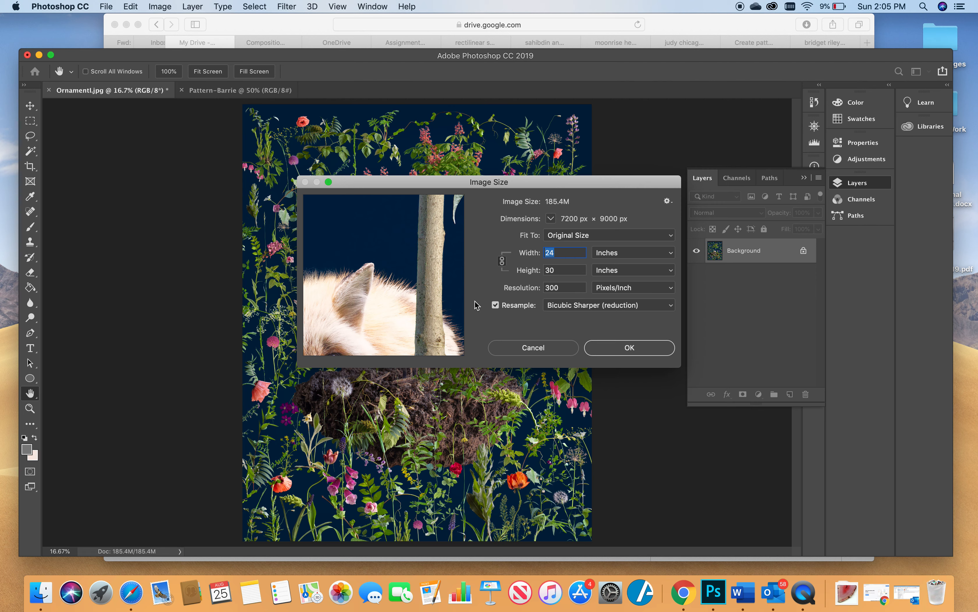
left_click(504, 348)
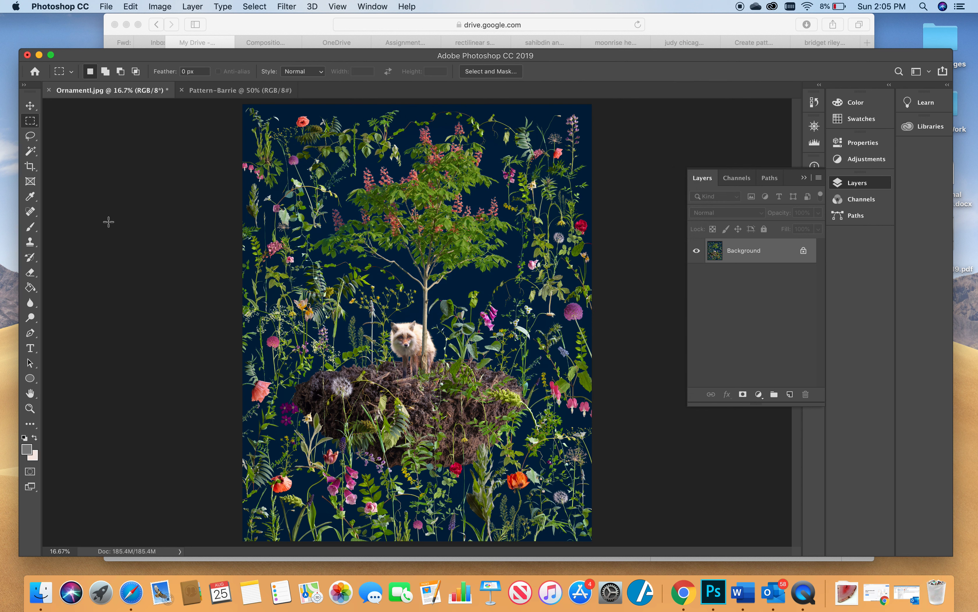
Crop the image to a 1:1 square around the orange poppy and pink foxgloves near its lower-left corner.
left_click(30, 166)
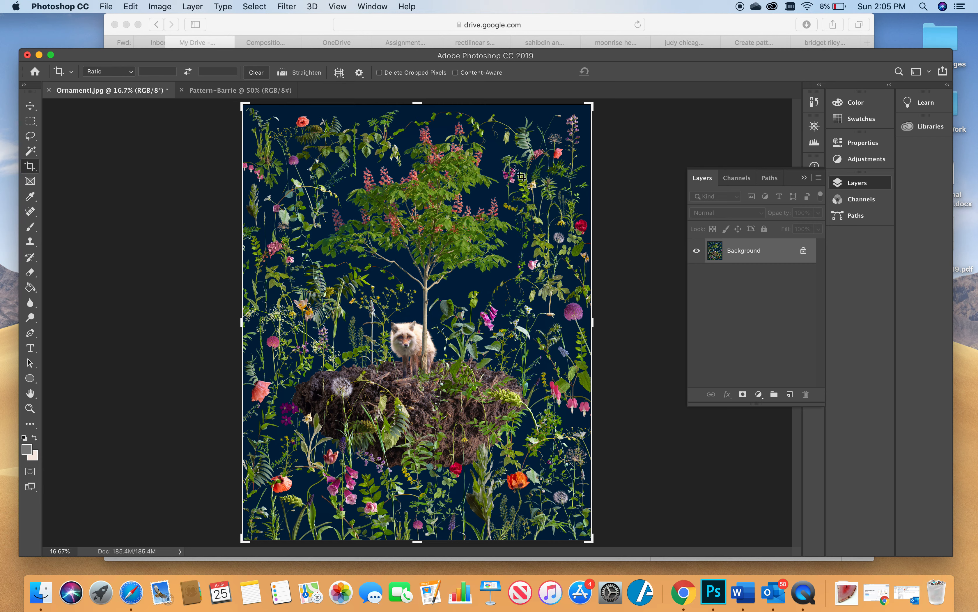
left_click_drag(590, 104, 473, 267)
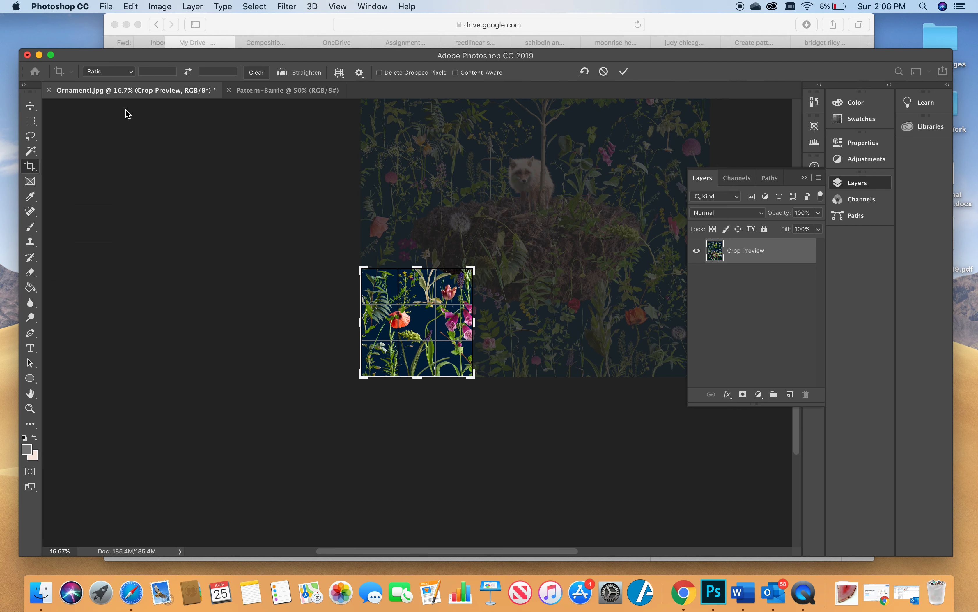
left_click(129, 72)
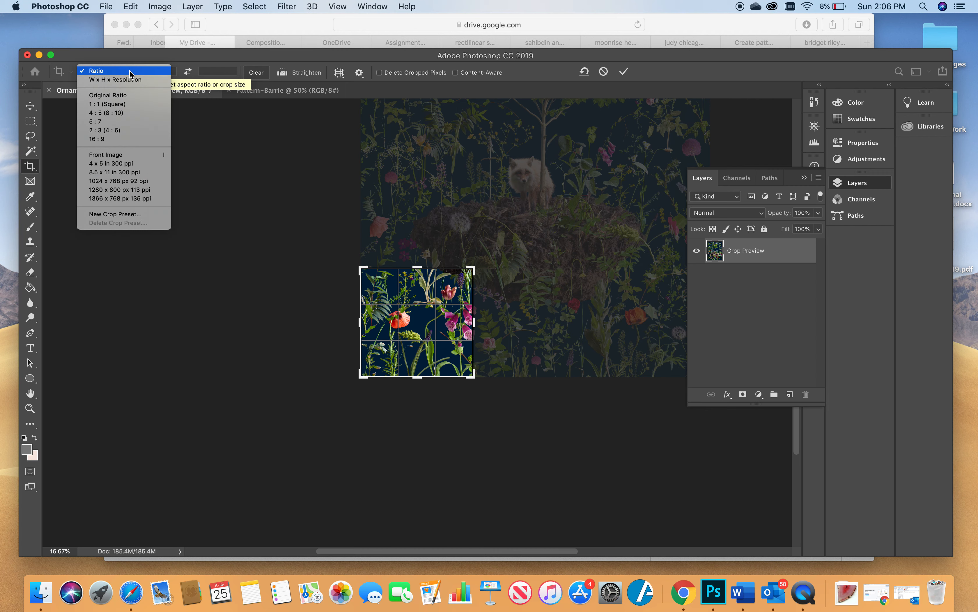
left_click(134, 104)
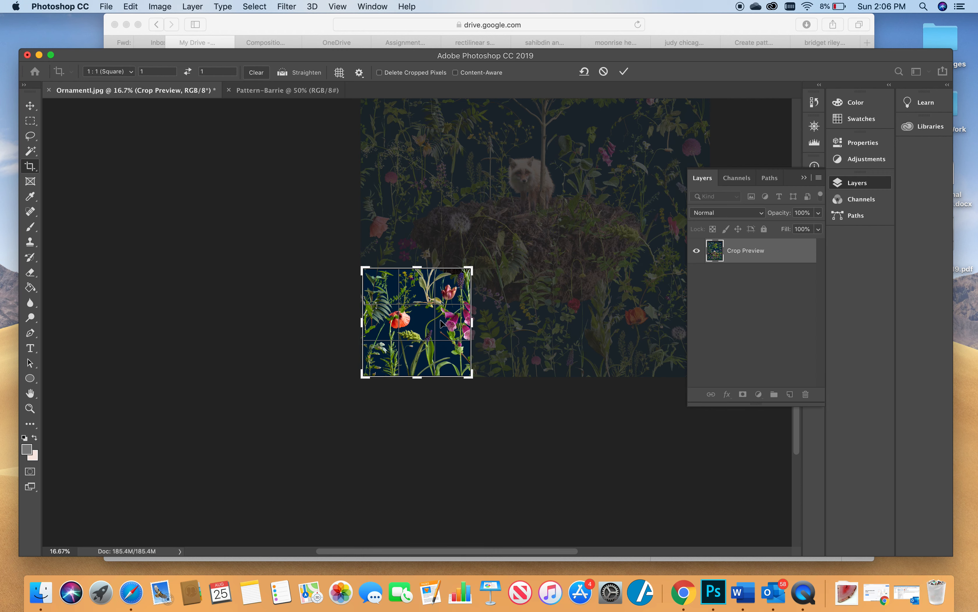
left_click_drag(440, 323, 427, 324)
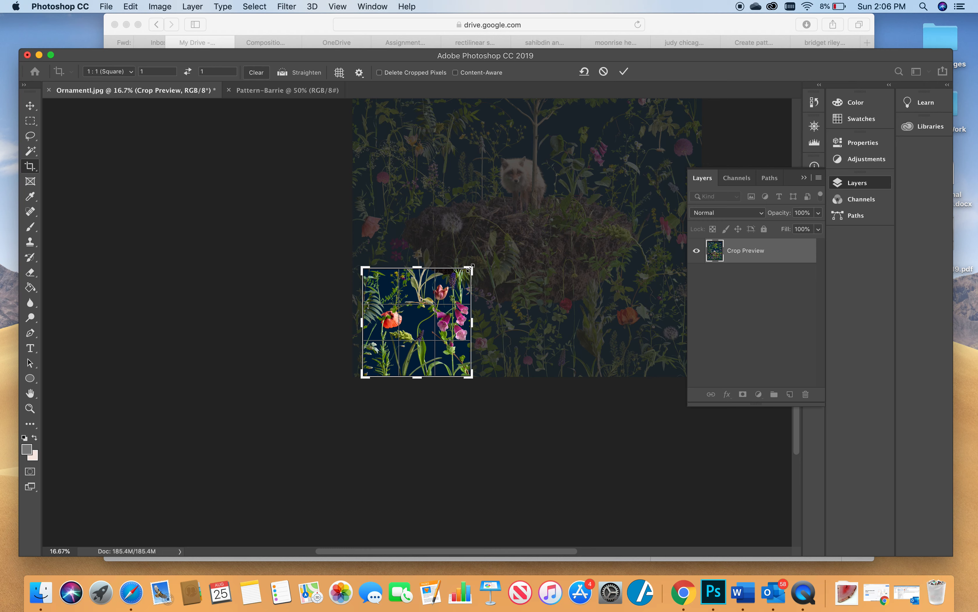
mouse_move(471, 268)
left_mouse_down()
mouse_move(477, 261)
mouse_move(468, 268)
left_mouse_up()
mouse_move(402, 328)
left_mouse_down()
mouse_move(372, 366)
mouse_move(370, 424)
mouse_move(307, 471)
mouse_move(360, 368)
mouse_move(424, 328)
mouse_move(409, 326)
mouse_move(452, 317)
left_mouse_up()
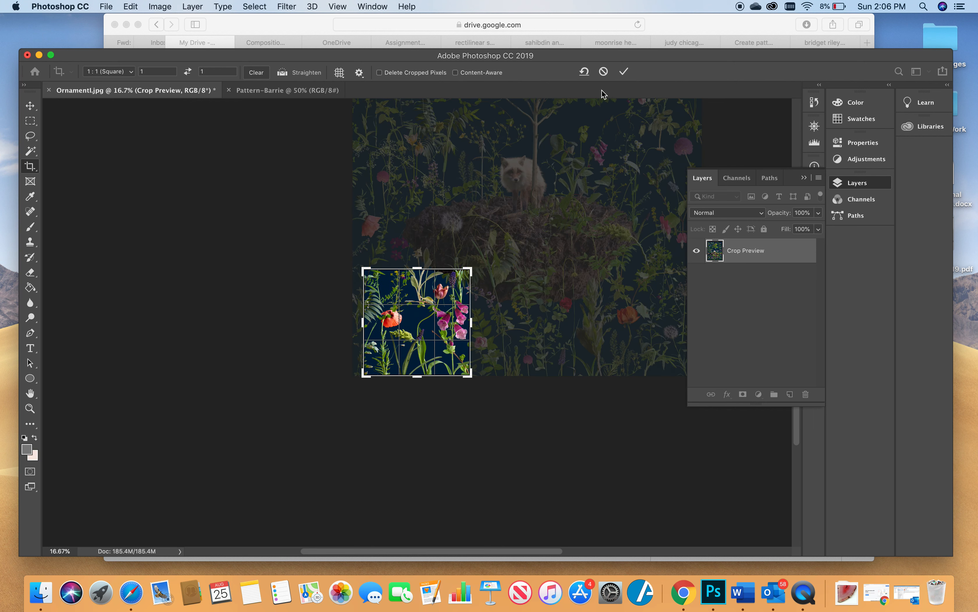
left_click(625, 74)
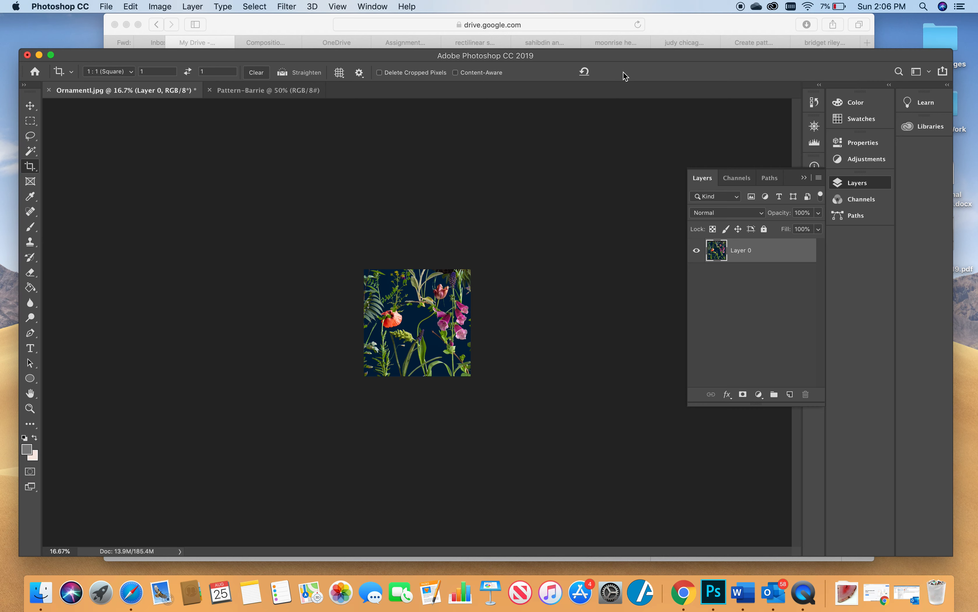
Resize the cropped flower image to 1 x 1 inch.
key("super+0")
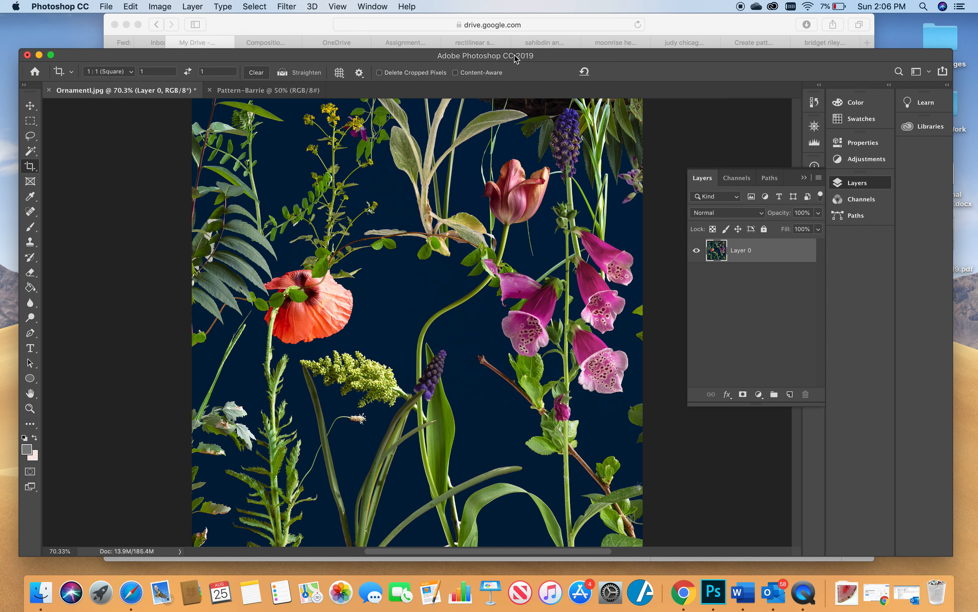
left_click(158, 6)
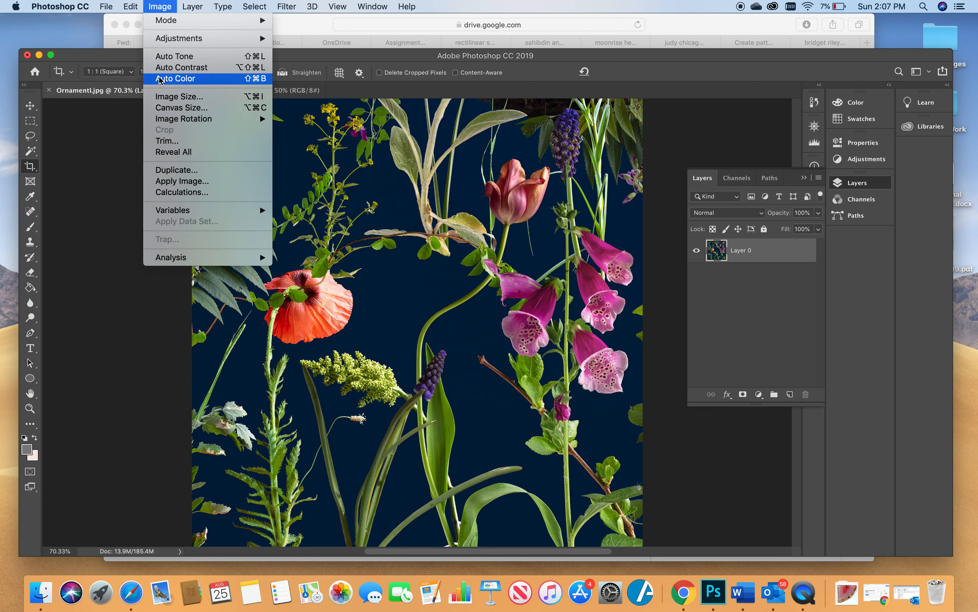
left_click(161, 97)
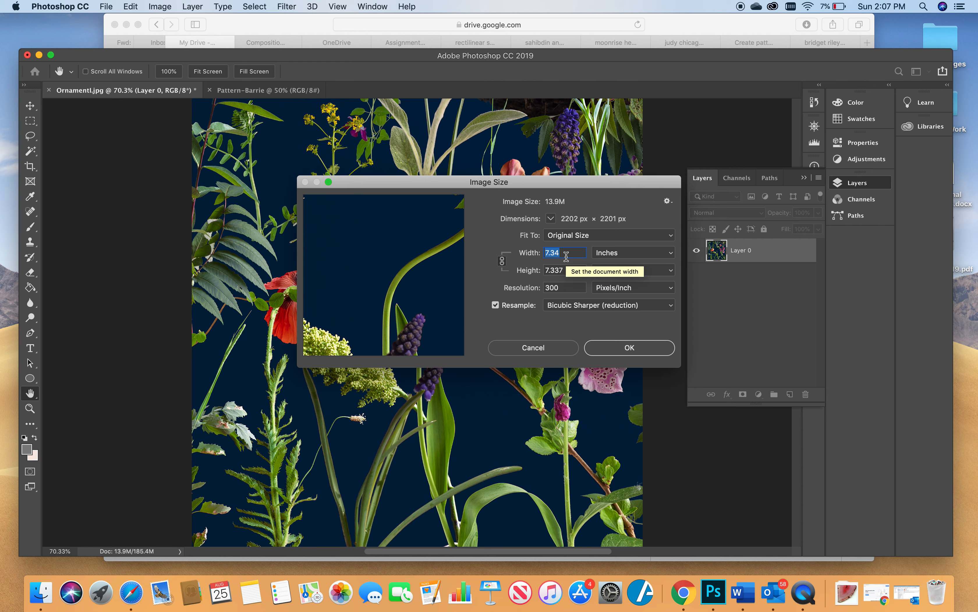
type("1")
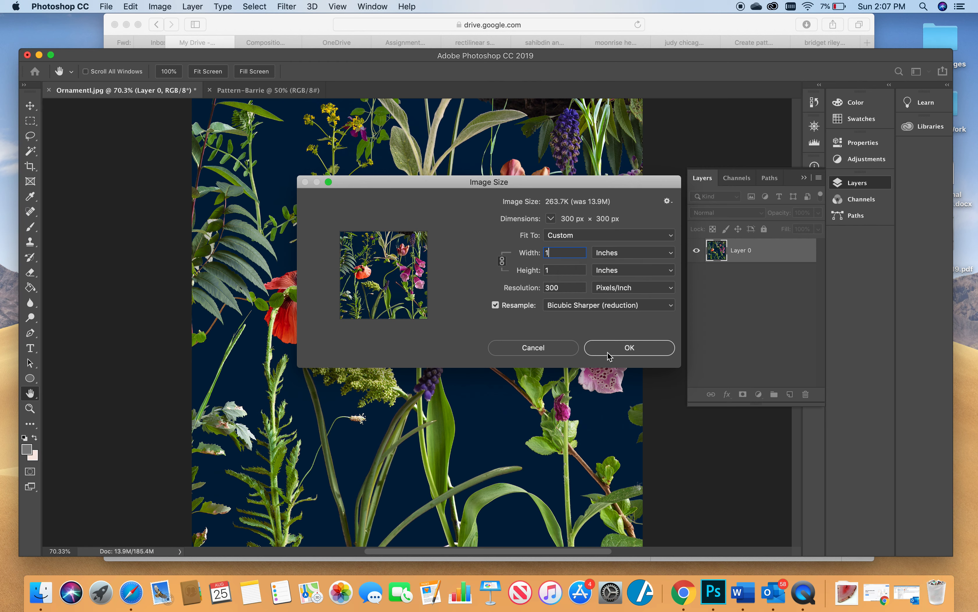
left_click(610, 346)
key("c")
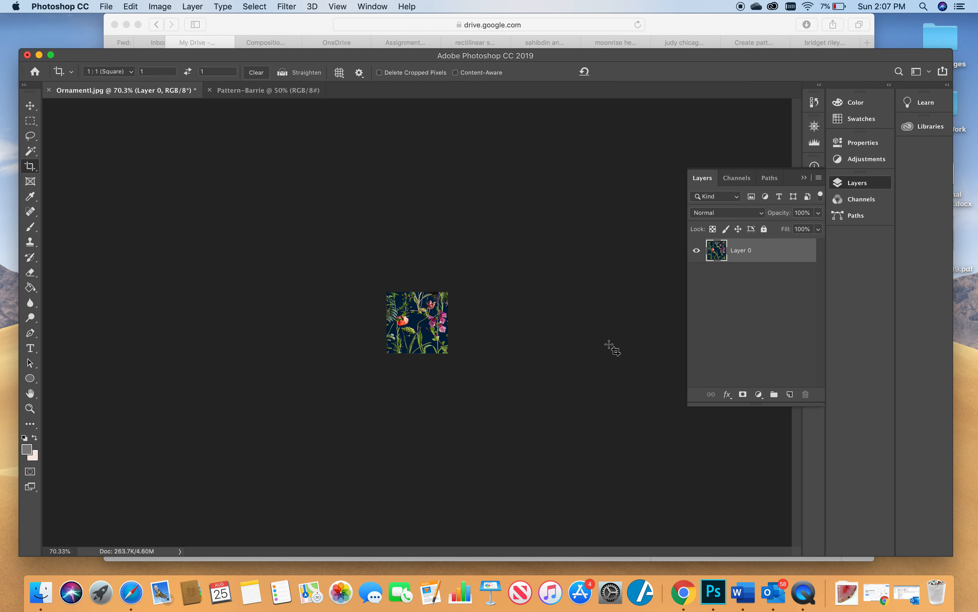
Select the whole flower square and define it as a pattern named "flowers".
key("super+a")
left_click(132, 5)
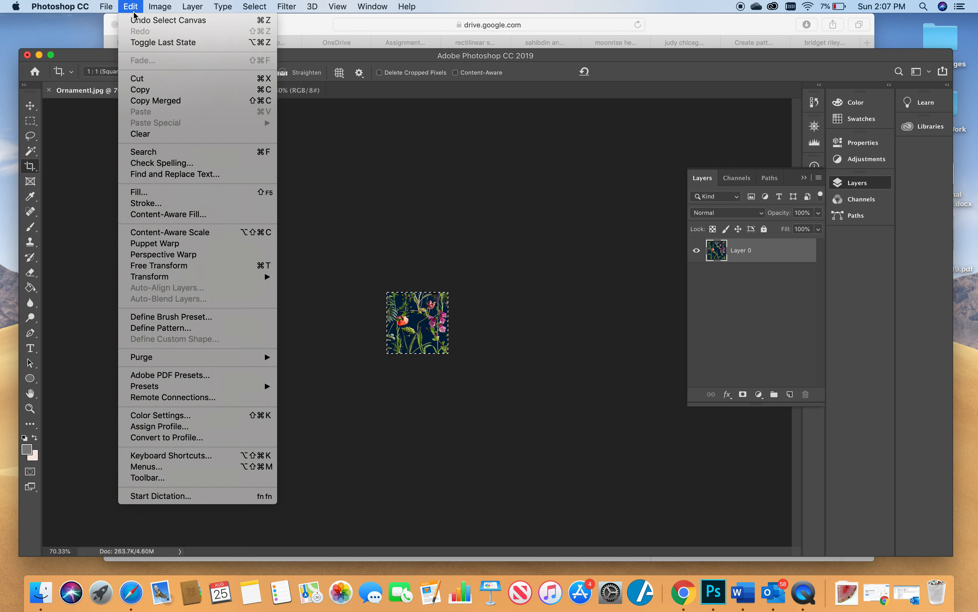
left_click(188, 328)
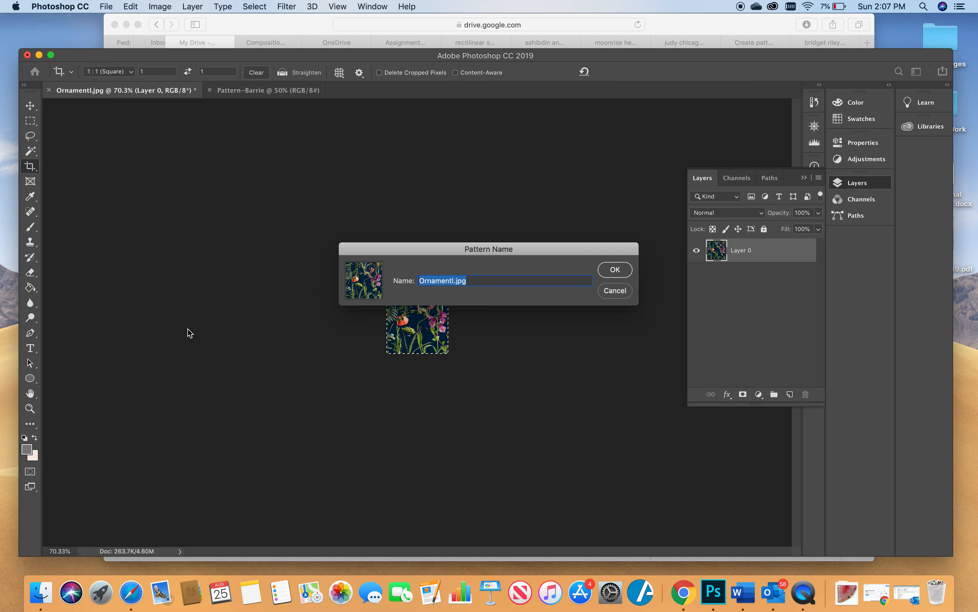
type("flowers")
left_click(614, 272)
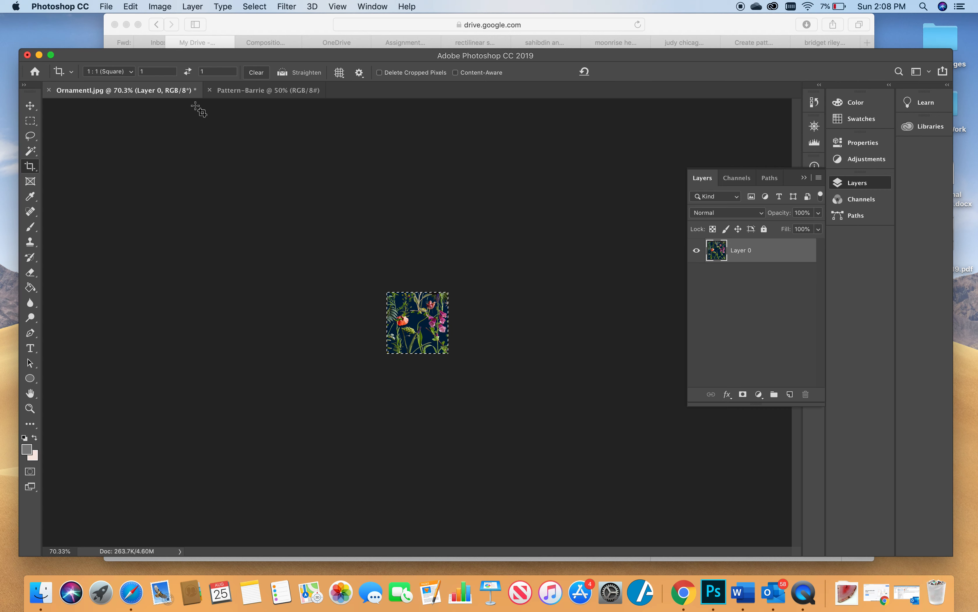
Switch to the blank white document, leave the Crop tool and display the Gradient and Paint Bucket tool choices.
left_click(225, 92)
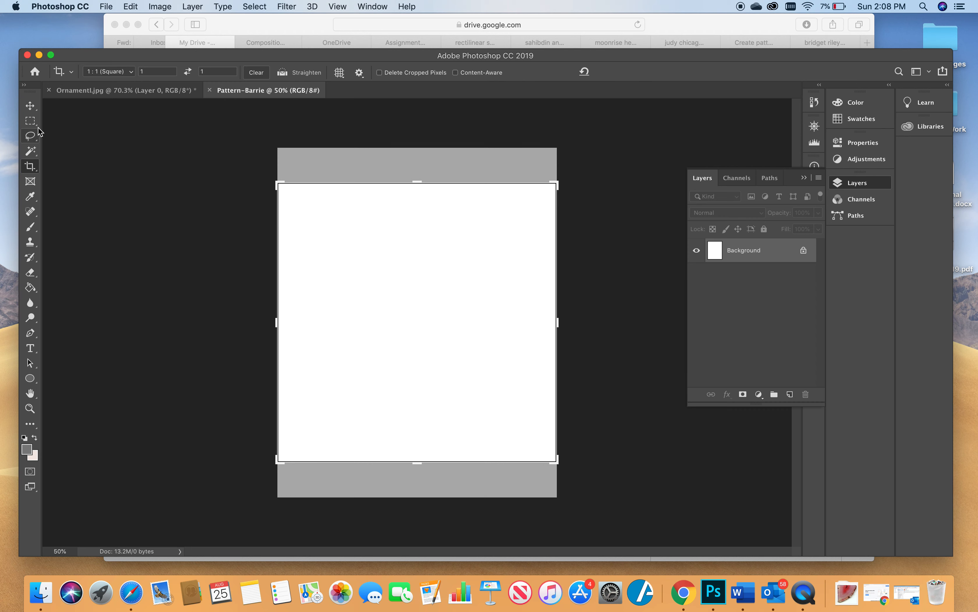
left_click(30, 121)
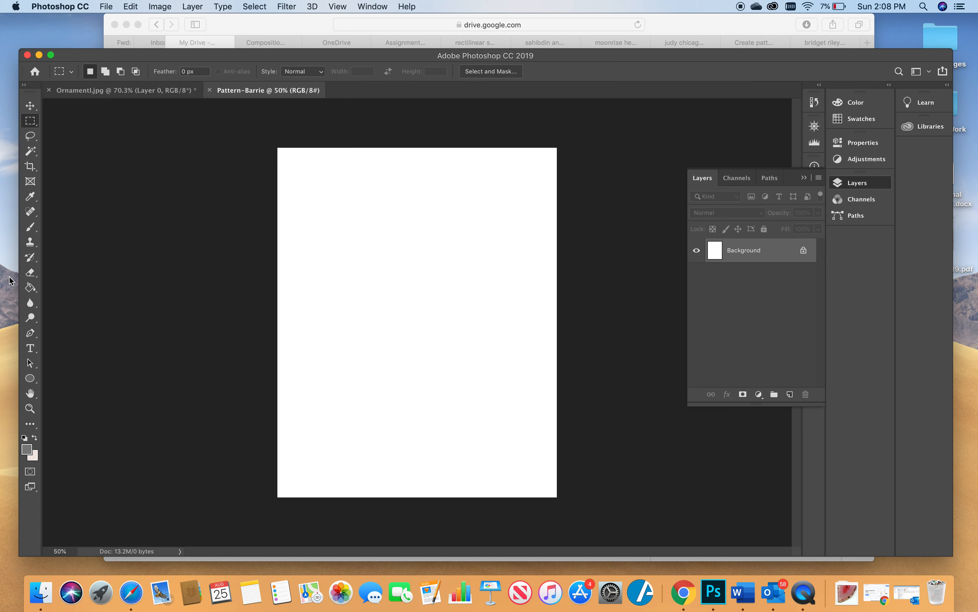
left_click(28, 289)
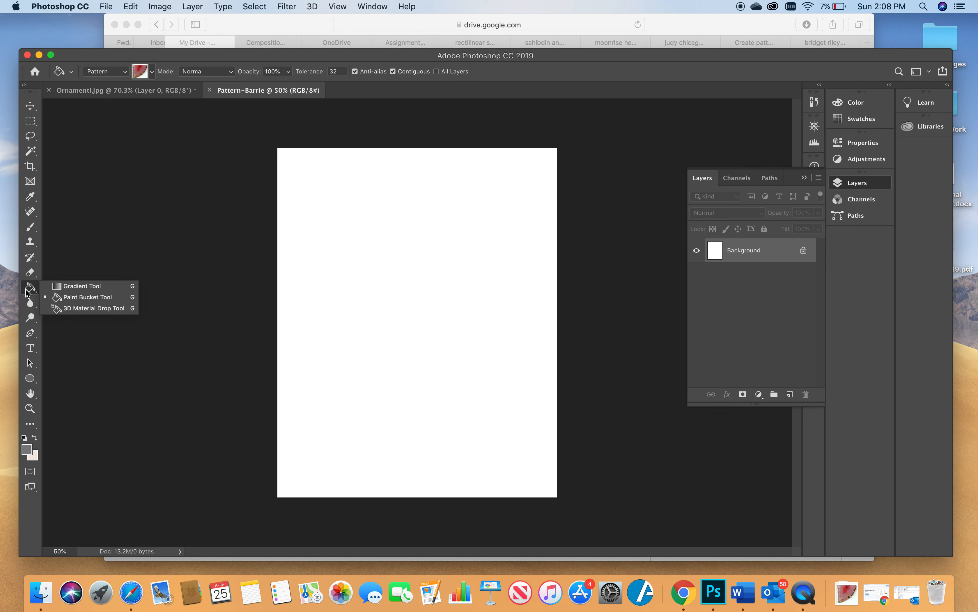
left_click(63, 287)
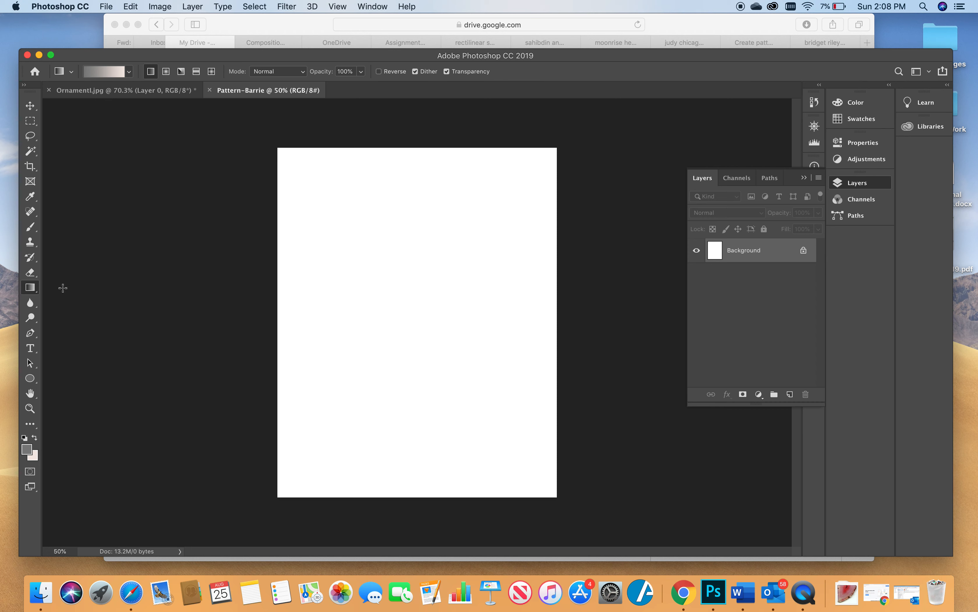
right_click(31, 290)
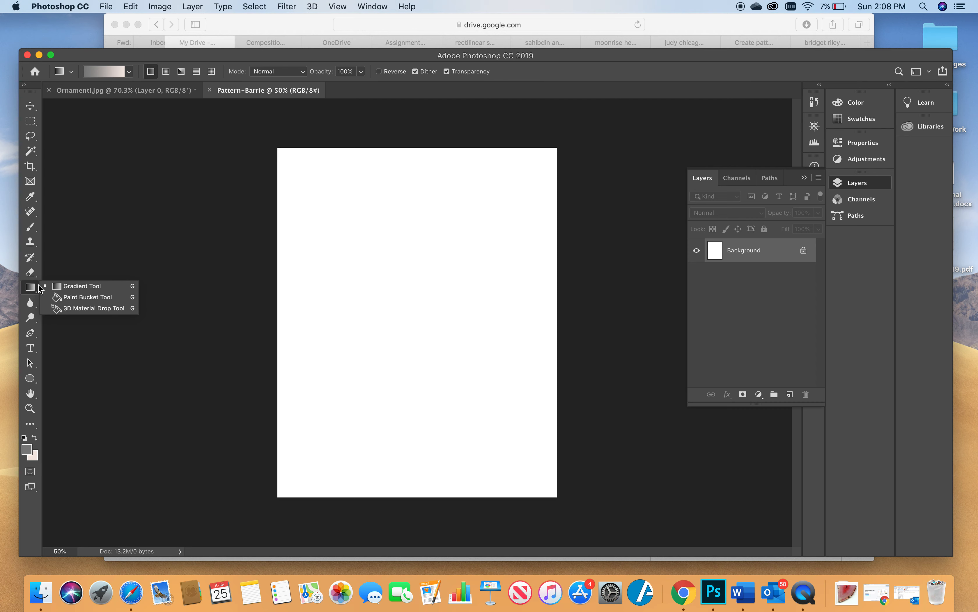